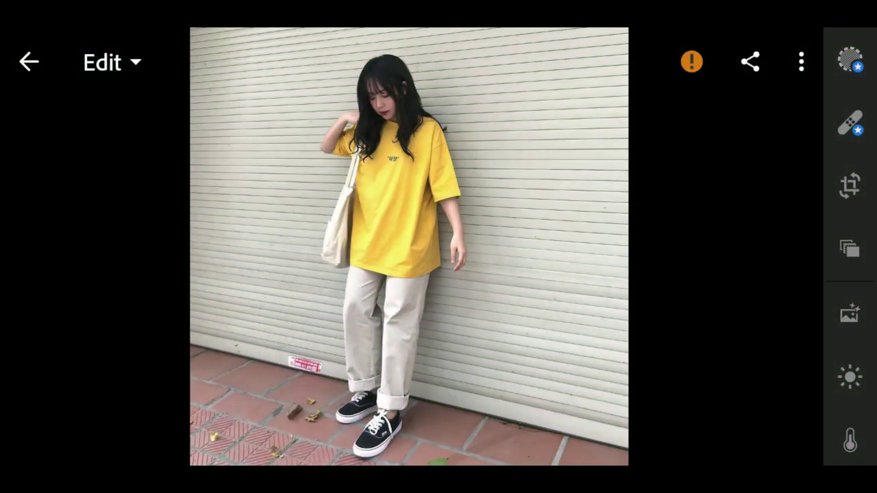
Step: Scroll the edit tool strip to reveal more tools on the unedited yellow-shirt photo
{"action": "left_click_drag", "start_coordinate": [856, 308], "coordinate": [862, 133]}
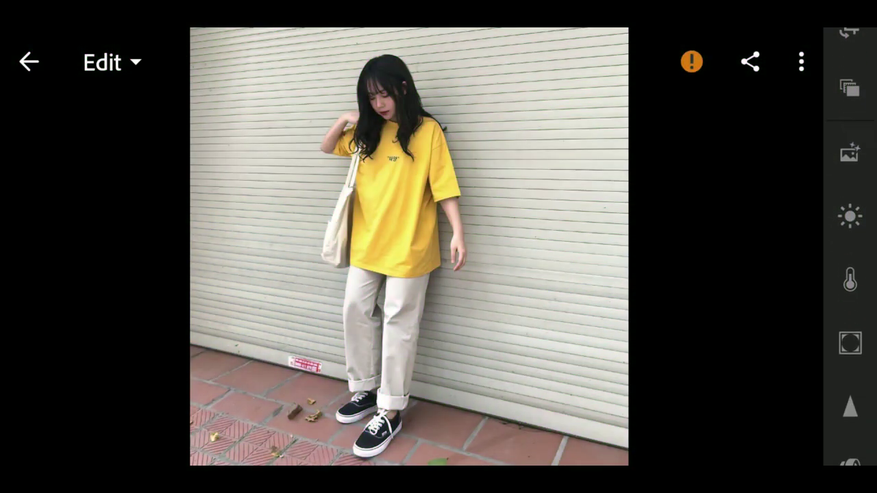
Step: Set Light to Contrast -50, Highlights -100, Shadows +46, Whites -72 and Blacks +38
{"action": "left_click", "coordinate": [849, 216]}
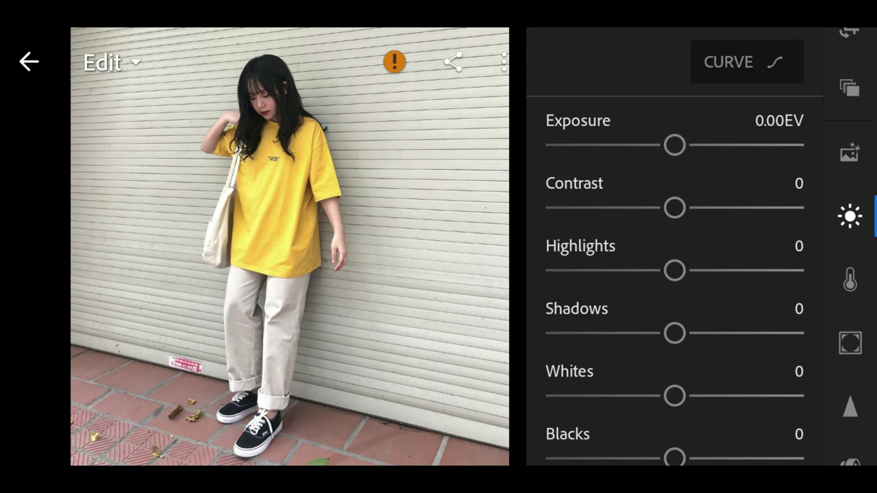
{"action": "left_click_drag", "start_coordinate": [675, 208], "coordinate": [585, 240]}
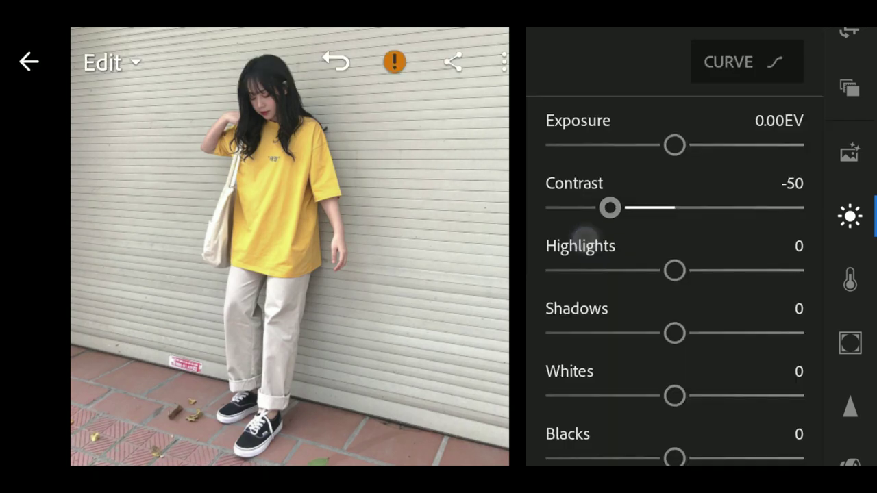
{"action": "mouse_move", "coordinate": [668, 274]}
{"action": "left_mouse_down"}
{"action": "mouse_move", "coordinate": [594, 296]}
{"action": "mouse_move", "coordinate": [490, 304]}
{"action": "left_mouse_up"}
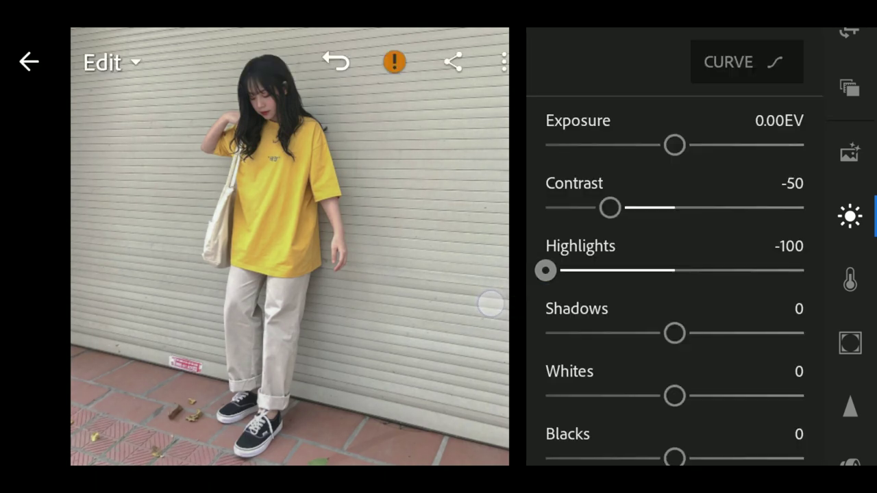
{"action": "left_click_drag", "start_coordinate": [770, 334], "coordinate": [803, 333]}
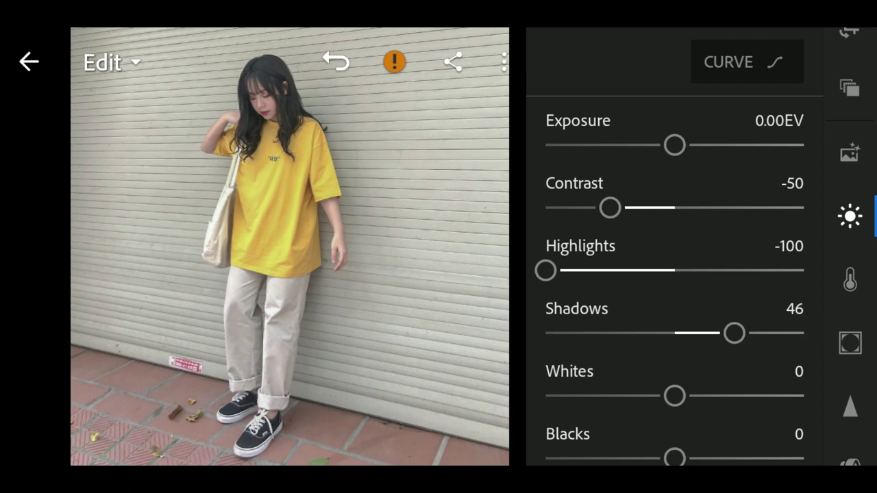
{"action": "left_click_drag", "start_coordinate": [666, 399], "coordinate": [568, 420]}
{"action": "scroll", "coordinate": [764, 375], "scroll_direction": "down", "scroll_amount": 2}
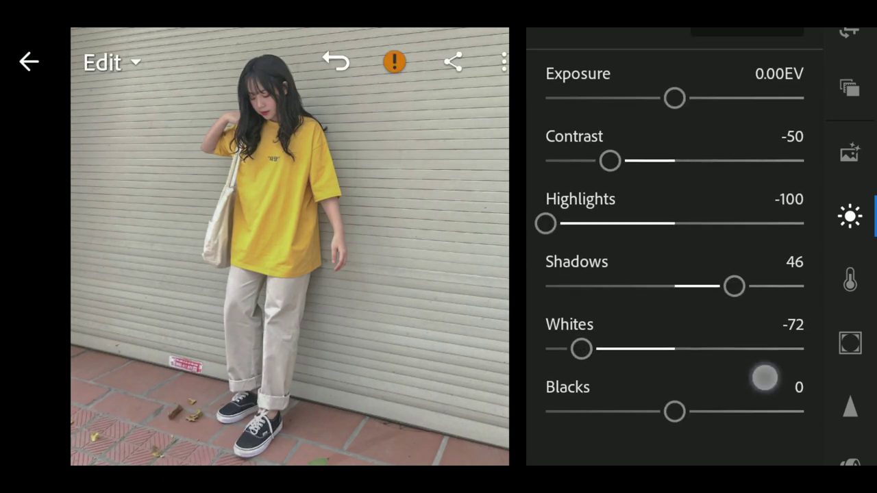
{"action": "mouse_move", "coordinate": [762, 415]}
{"action": "left_mouse_down"}
{"action": "mouse_move", "coordinate": [789, 412]}
{"action": "mouse_move", "coordinate": [774, 420]}
{"action": "mouse_move", "coordinate": [789, 410]}
{"action": "left_mouse_up"}
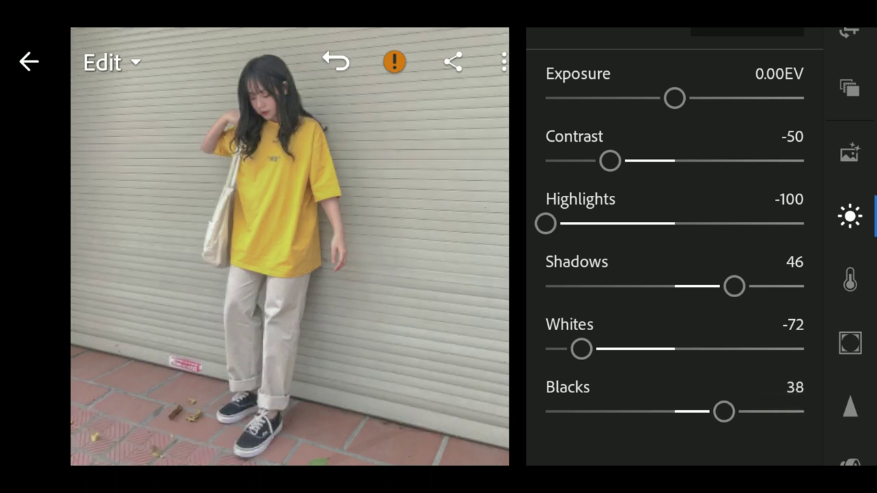
{"action": "left_click_drag", "start_coordinate": [758, 145], "coordinate": [754, 199]}
{"action": "left_click", "coordinate": [754, 63]}
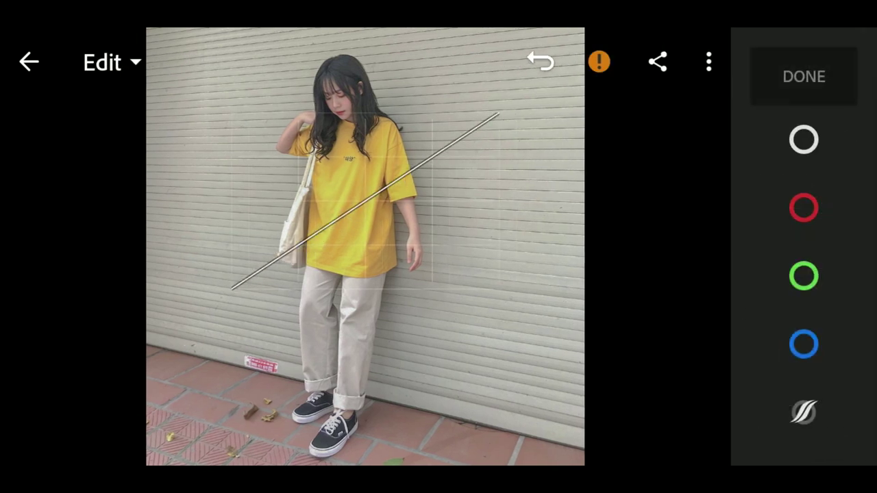
{"action": "left_click", "coordinate": [804, 207]}
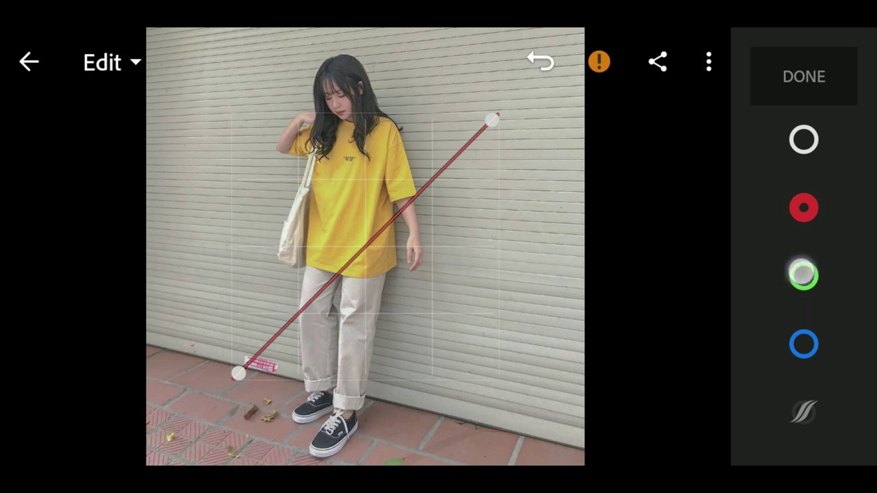
{"action": "left_click", "coordinate": [803, 274]}
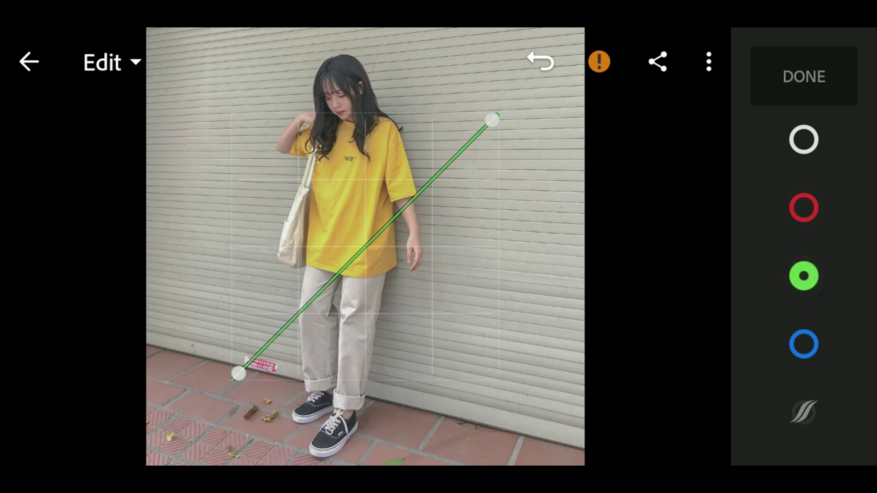
{"action": "left_click", "coordinate": [804, 344]}
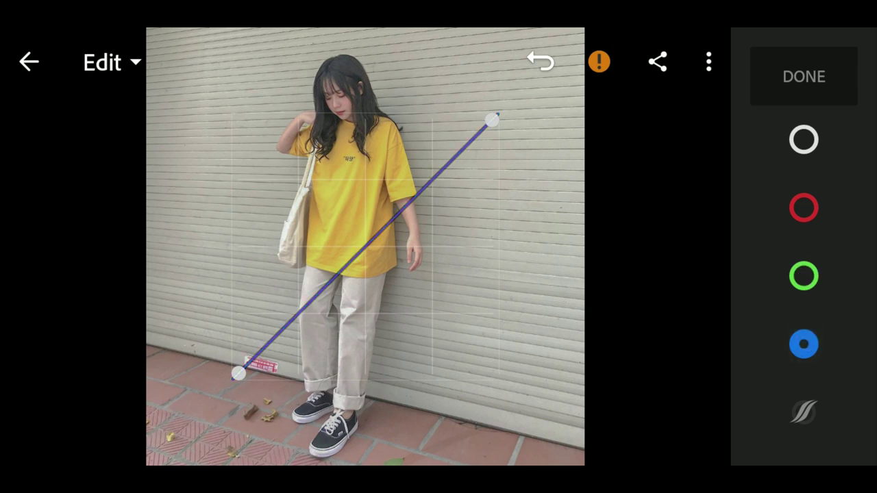
{"action": "left_click", "coordinate": [804, 412]}
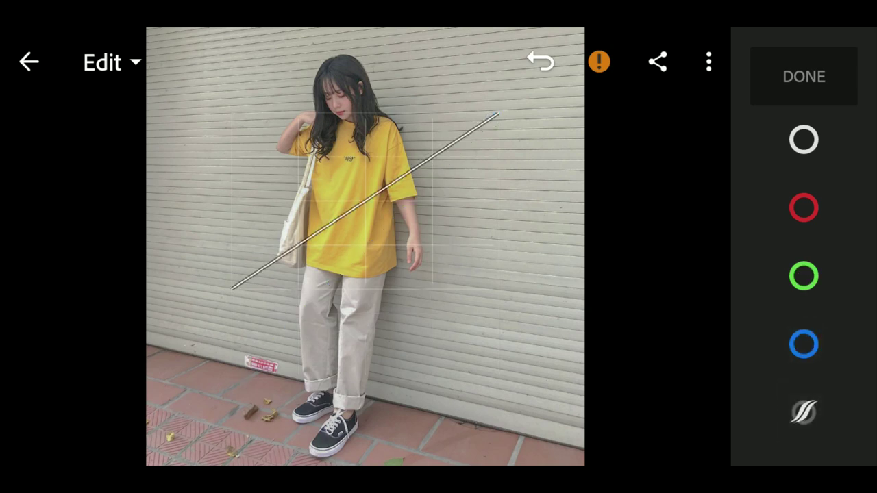
{"action": "left_click", "coordinate": [803, 76]}
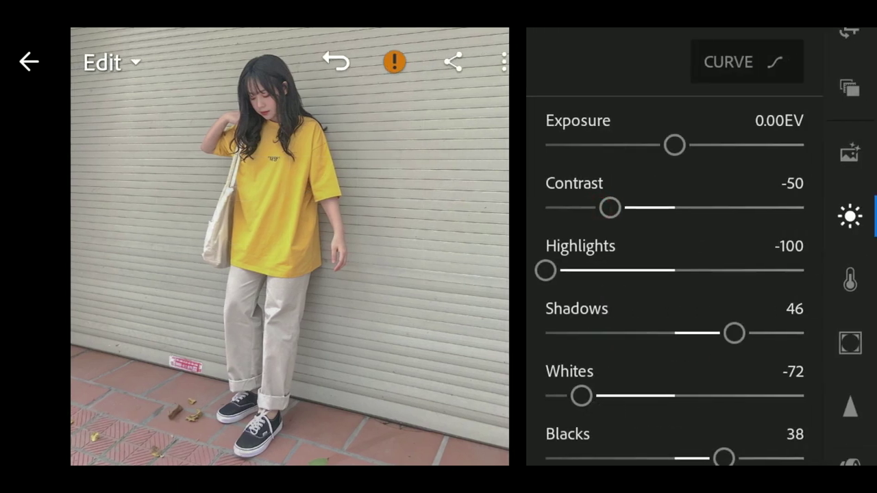
{"action": "left_click", "coordinate": [849, 280]}
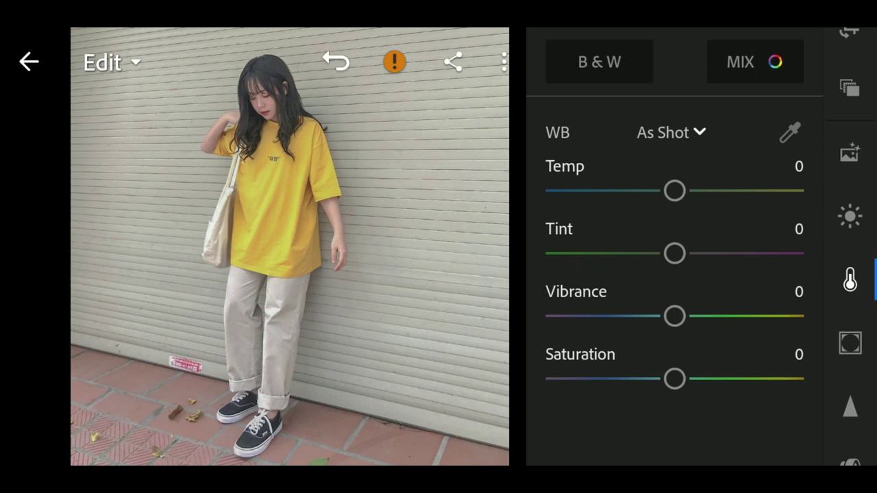
Step: Set Color to Temp 28, Tint 10, Vibrance 30 and Saturation -20
{"action": "mouse_move", "coordinate": [778, 183]}
{"action": "left_mouse_down"}
{"action": "mouse_move", "coordinate": [804, 185]}
{"action": "mouse_move", "coordinate": [795, 191]}
{"action": "left_mouse_up"}
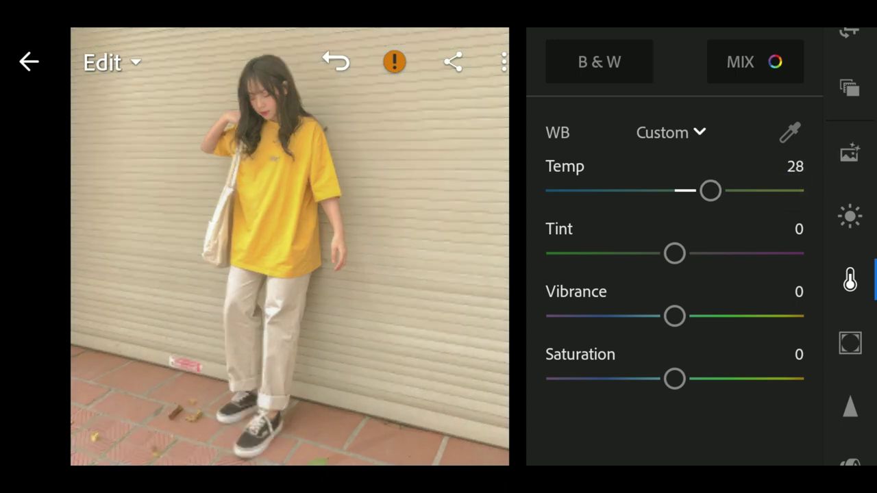
{"action": "left_click_drag", "start_coordinate": [754, 253], "coordinate": [792, 251]}
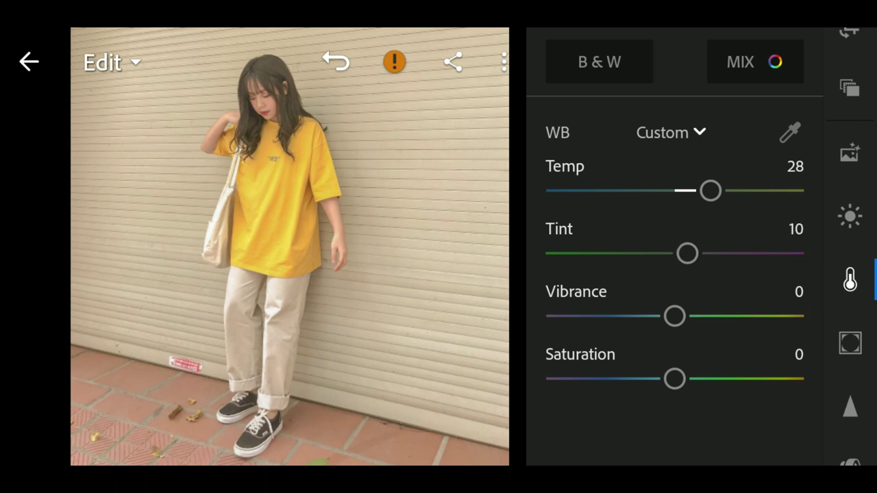
{"action": "left_click_drag", "start_coordinate": [779, 314], "coordinate": [790, 312]}
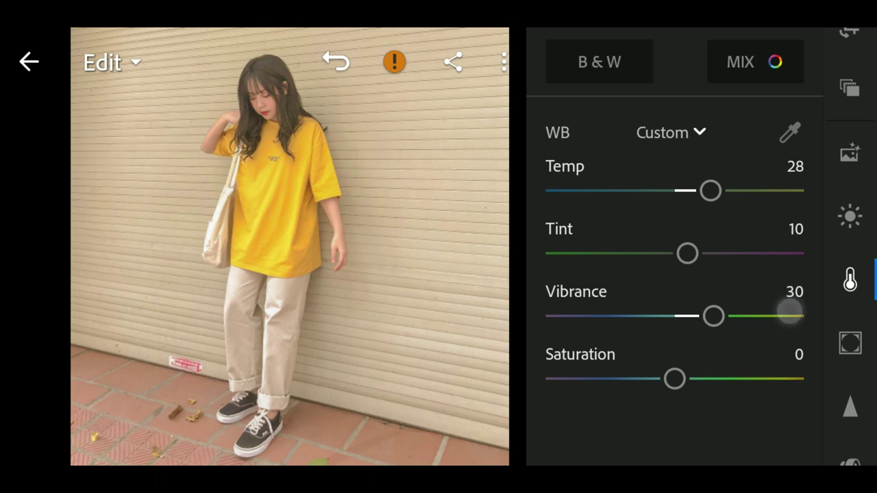
{"action": "left_click_drag", "start_coordinate": [673, 381], "coordinate": [648, 396]}
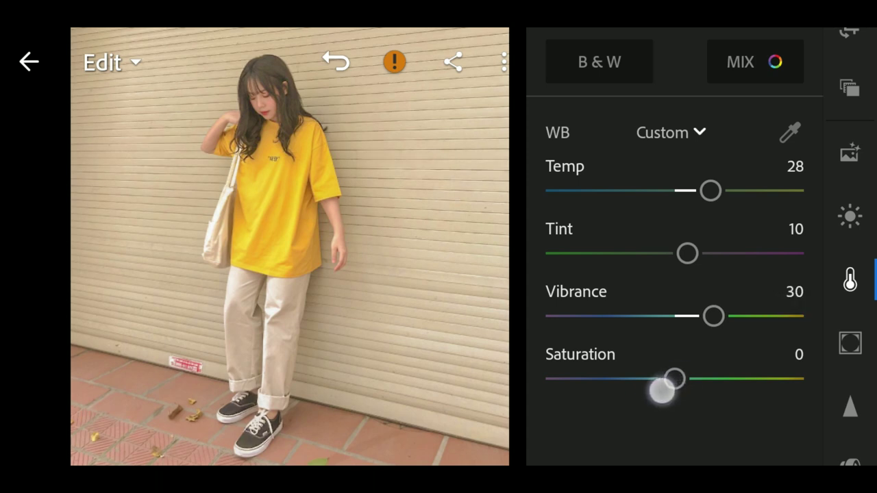
{"action": "mouse_move", "coordinate": [649, 396]}
{"action": "left_mouse_down"}
{"action": "mouse_move", "coordinate": [658, 382]}
{"action": "mouse_move", "coordinate": [647, 393]}
{"action": "left_mouse_up"}
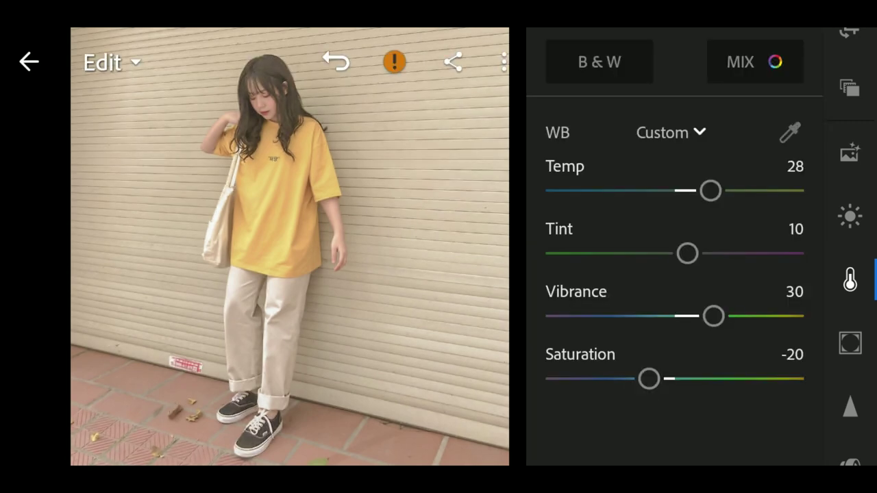
{"action": "left_click", "coordinate": [756, 61]}
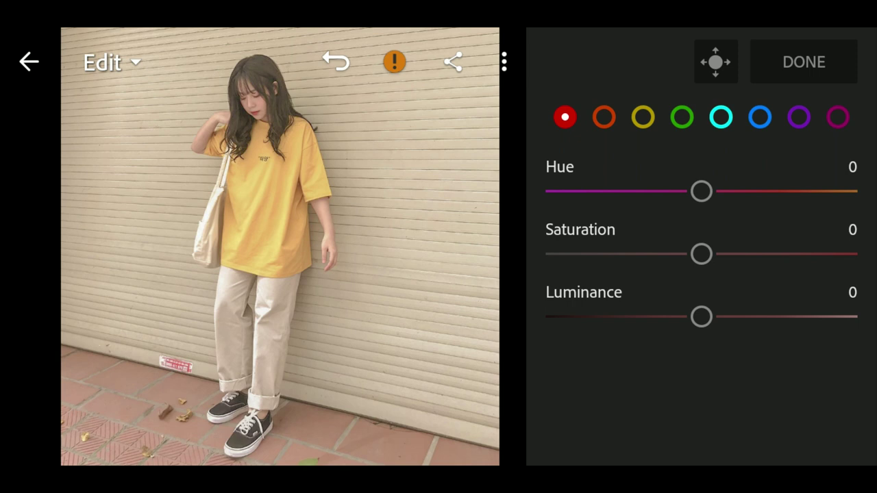
Step: In Color Mix, set the yellows to Hue -34, Saturation -39 and Luminance -37
{"action": "left_click_drag", "start_coordinate": [770, 258], "coordinate": [807, 251]}
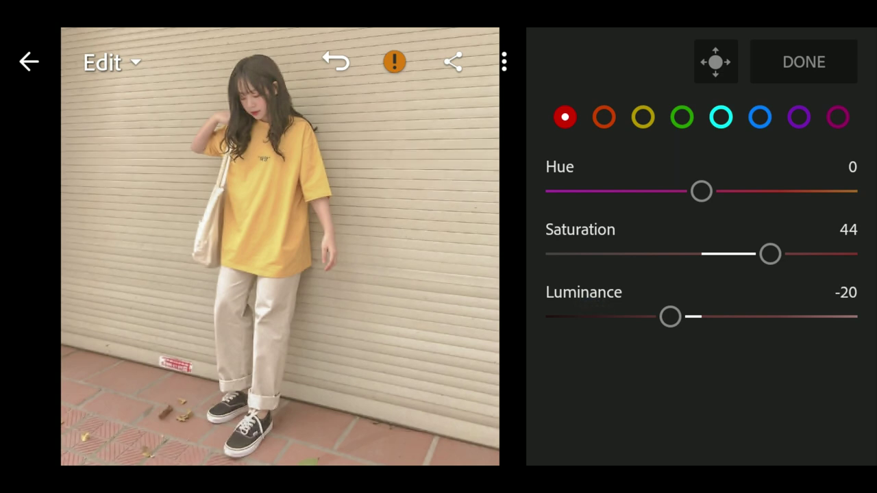
{"action": "left_click", "coordinate": [603, 118]}
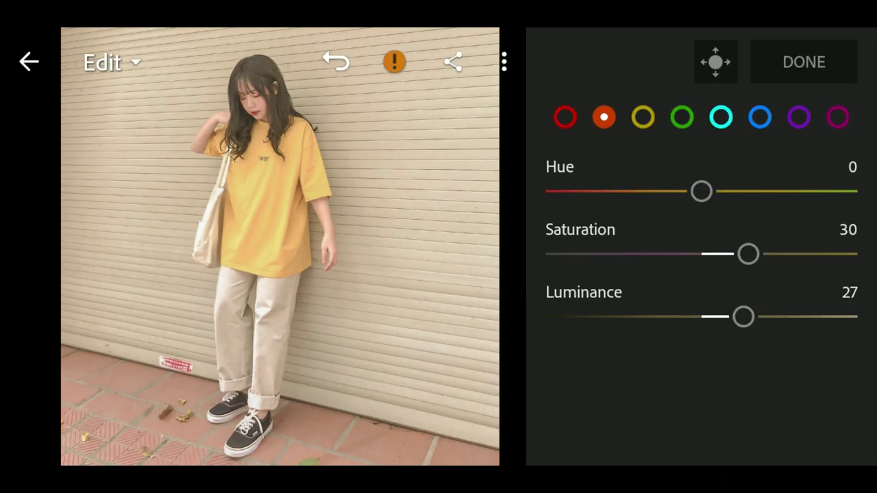
{"action": "left_click", "coordinate": [643, 116]}
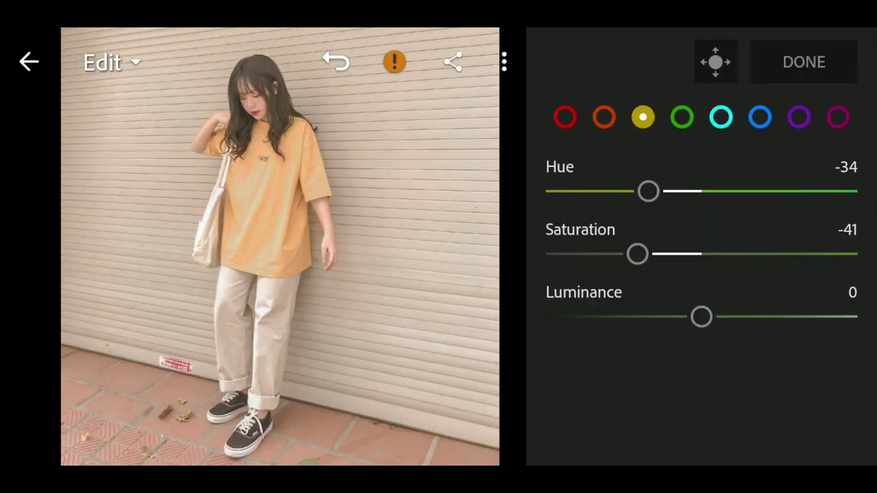
{"action": "left_click", "coordinate": [813, 254]}
{"action": "mouse_move", "coordinate": [702, 316]}
{"action": "left_mouse_down"}
{"action": "mouse_move", "coordinate": [630, 318]}
{"action": "mouse_move", "coordinate": [644, 317]}
{"action": "left_mouse_up"}
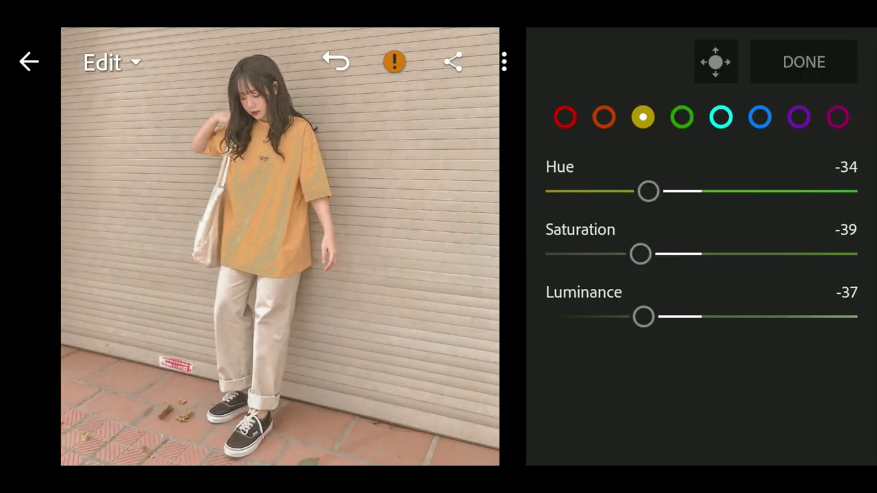
{"action": "left_click", "coordinate": [682, 117]}
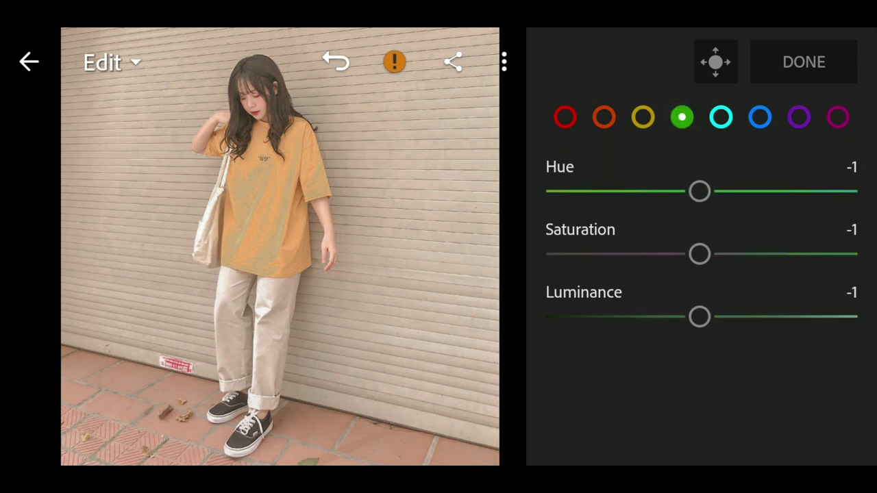
Step: Shift the green hue to 10, mute and slightly lighten the greens, and mute the aquas
{"action": "left_click", "coordinate": [831, 184]}
{"action": "left_click", "coordinate": [837, 187]}
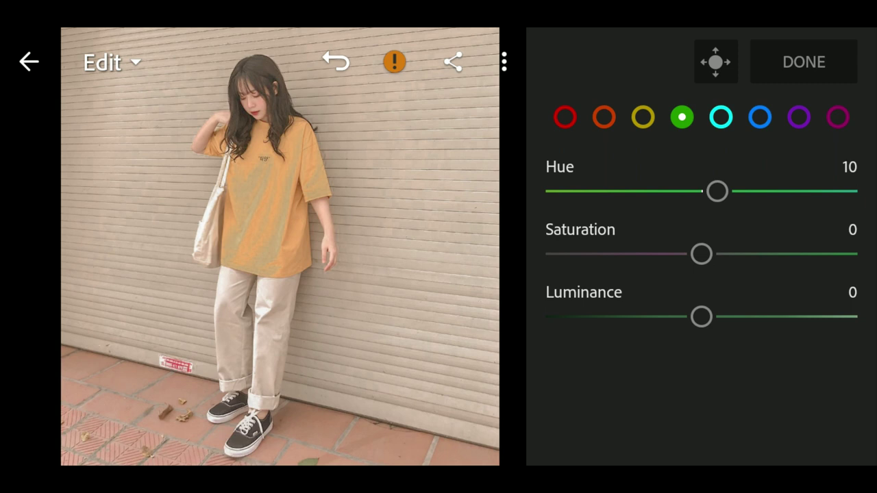
{"action": "left_click_drag", "start_coordinate": [700, 253], "coordinate": [621, 272]}
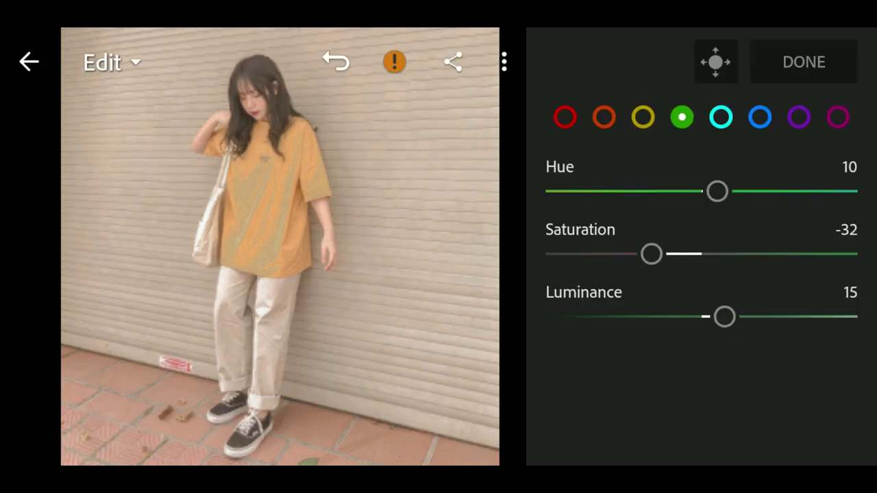
{"action": "left_click", "coordinate": [800, 317]}
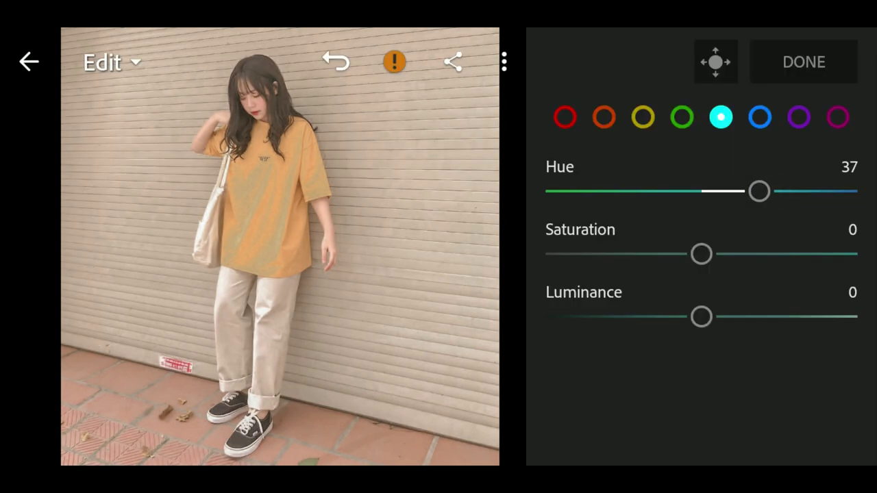
{"action": "mouse_move", "coordinate": [597, 255]}
{"action": "left_mouse_down"}
{"action": "mouse_move", "coordinate": [582, 261]}
{"action": "mouse_move", "coordinate": [595, 261]}
{"action": "left_mouse_up"}
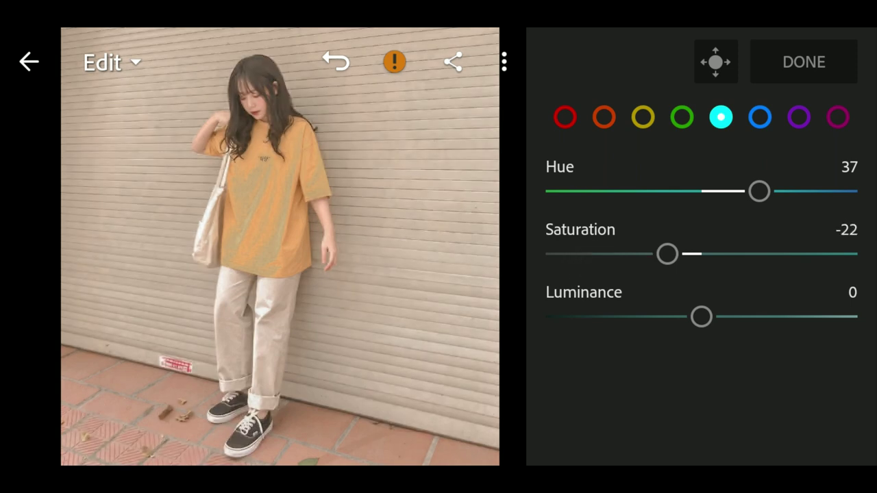
Step: Set blues to Hue -36, Saturation -33, Luminance -40, and darken magentas to -19
{"action": "left_click", "coordinate": [760, 117]}
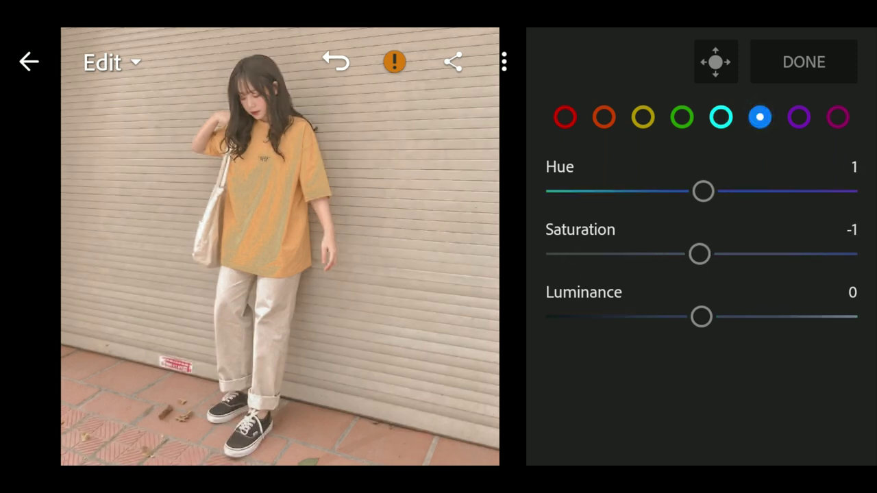
{"action": "double_click", "coordinate": [703, 191]}
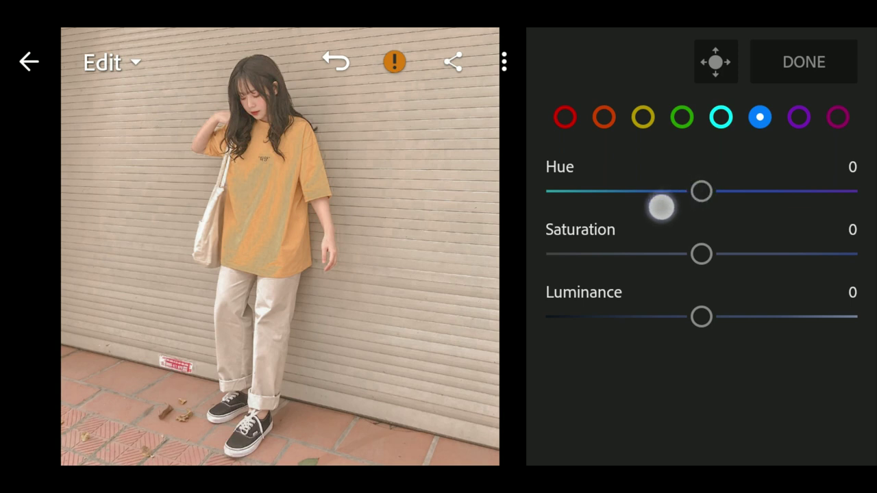
{"action": "mouse_move", "coordinate": [697, 193]}
{"action": "left_mouse_down"}
{"action": "mouse_move", "coordinate": [669, 192]}
{"action": "mouse_move", "coordinate": [652, 207]}
{"action": "left_mouse_up"}
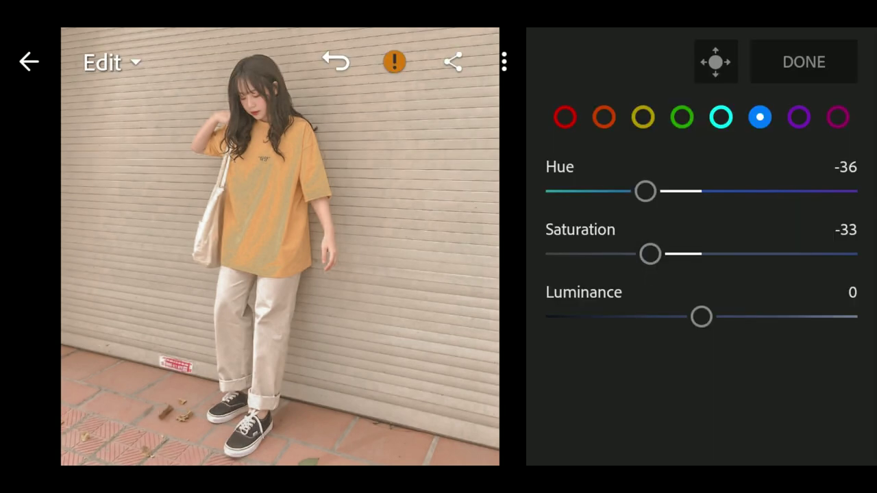
{"action": "left_click_drag", "start_coordinate": [695, 315], "coordinate": [639, 329]}
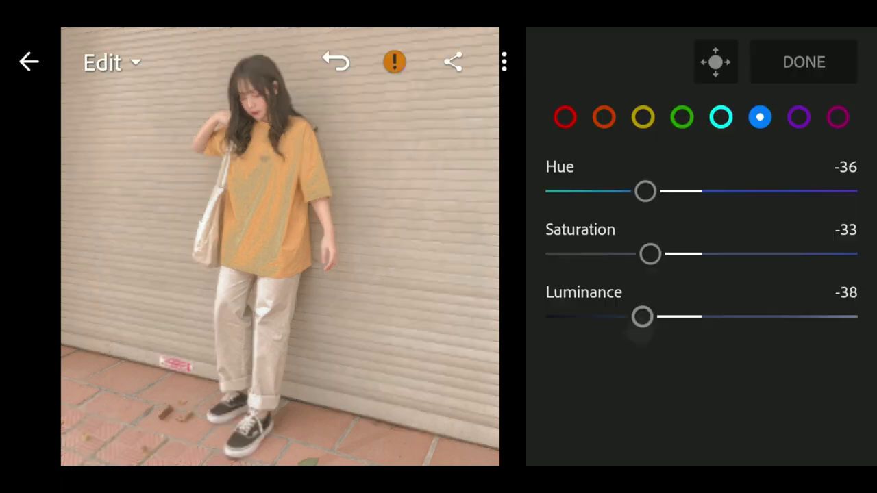
{"action": "left_click_drag", "start_coordinate": [586, 322], "coordinate": [584, 323]}
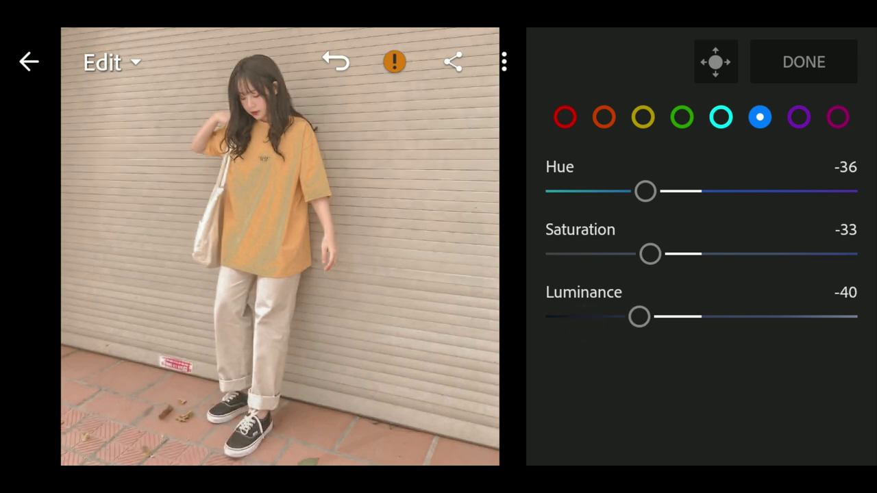
{"action": "left_click", "coordinate": [799, 117]}
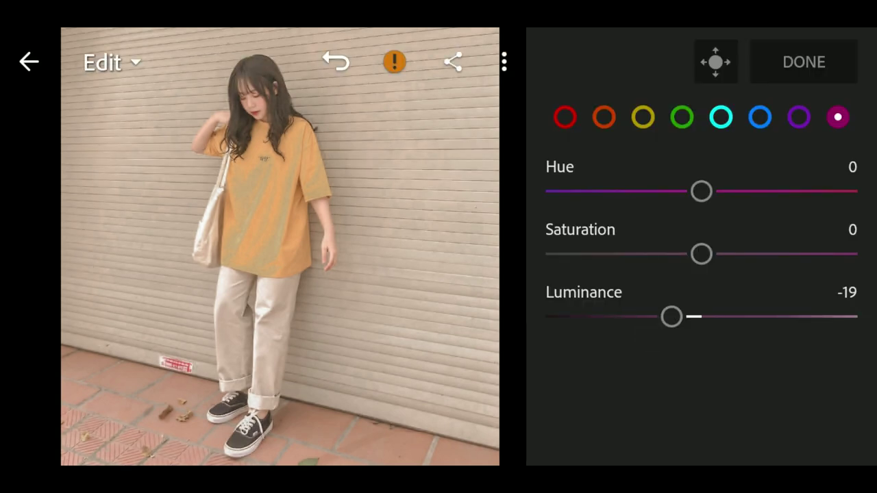
{"action": "left_click", "coordinate": [830, 59]}
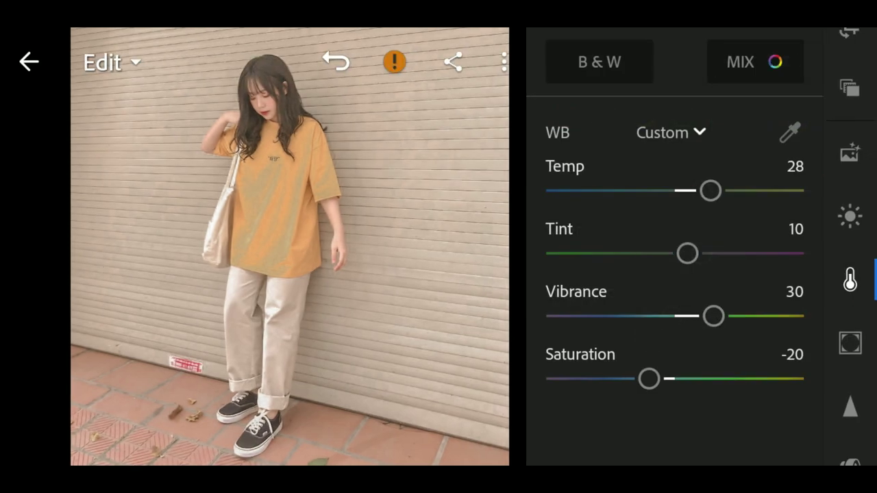
Step: Set Effects to Texture -31, Clarity +20 and Grain Amount 10
{"action": "left_click", "coordinate": [850, 343]}
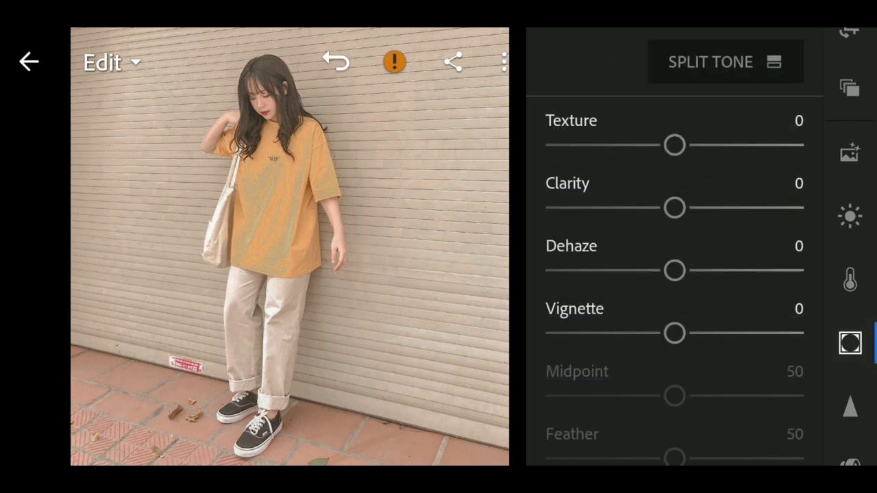
{"action": "left_click_drag", "start_coordinate": [674, 145], "coordinate": [603, 158]}
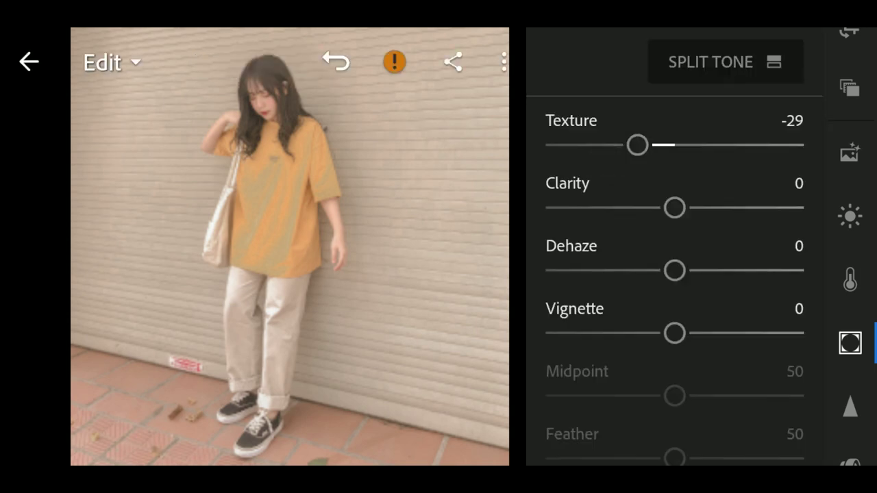
{"action": "left_click_drag", "start_coordinate": [637, 145], "coordinate": [635, 145]}
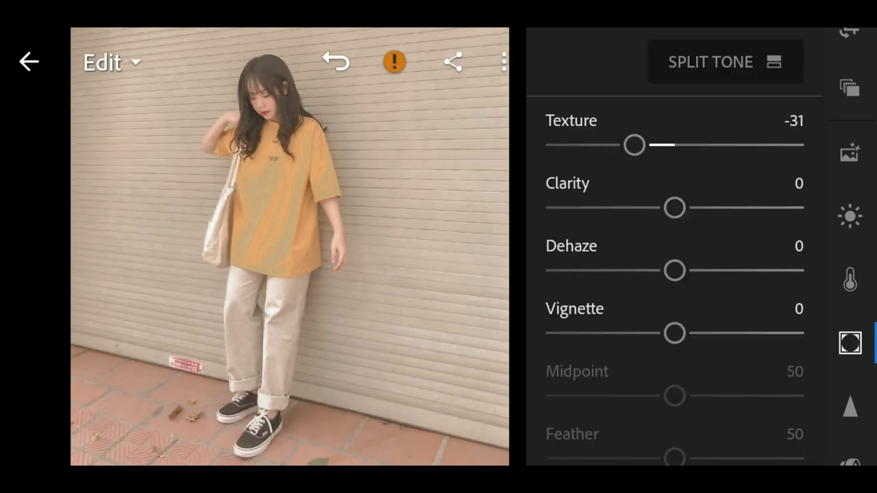
{"action": "left_click_drag", "start_coordinate": [705, 207], "coordinate": [718, 206]}
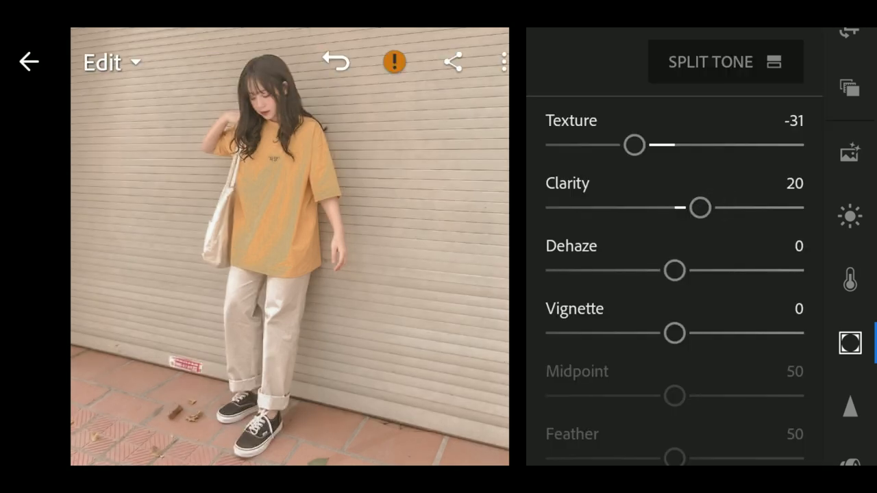
{"action": "left_click_drag", "start_coordinate": [753, 385], "coordinate": [775, 146]}
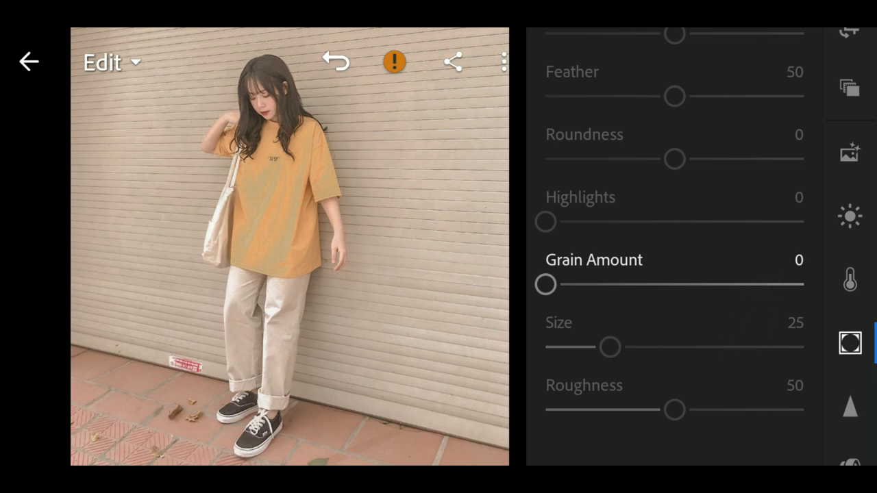
{"action": "mouse_move", "coordinate": [752, 276]}
{"action": "left_mouse_down"}
{"action": "mouse_move", "coordinate": [776, 271]}
{"action": "mouse_move", "coordinate": [772, 283]}
{"action": "mouse_move", "coordinate": [763, 274]}
{"action": "mouse_move", "coordinate": [762, 473]}
{"action": "left_mouse_up"}
Step: Tint the split-tone highlights a faint warm Hue 37 at Saturation 5
{"action": "left_click", "coordinate": [732, 63]}
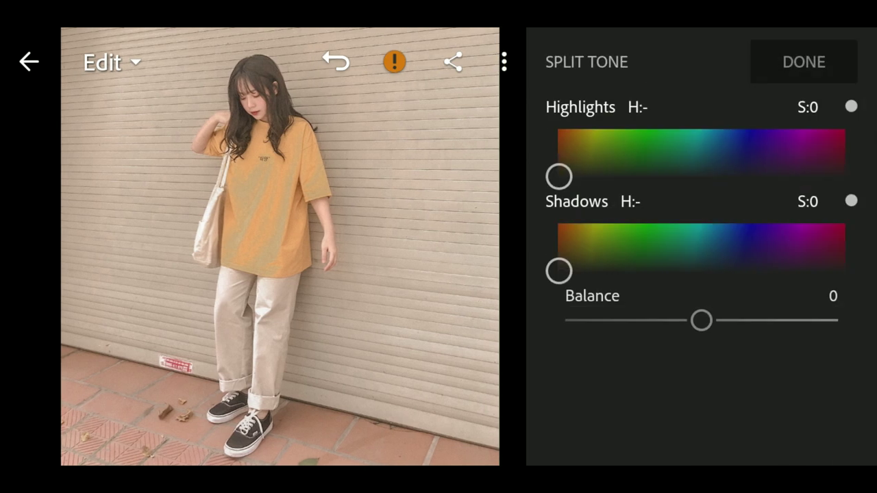
{"action": "mouse_move", "coordinate": [559, 177]}
{"action": "left_mouse_down"}
{"action": "mouse_move", "coordinate": [588, 182]}
{"action": "mouse_move", "coordinate": [579, 180]}
{"action": "left_mouse_up"}
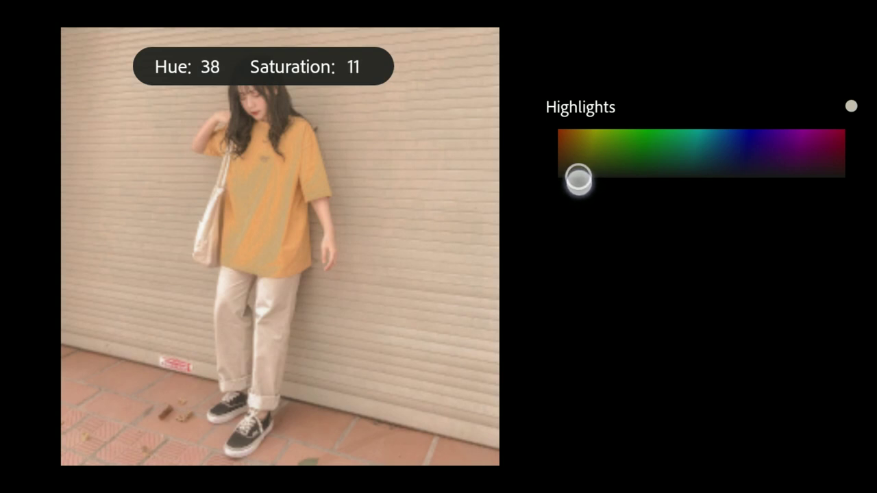
{"action": "left_click_drag", "start_coordinate": [579, 179], "coordinate": [577, 181]}
{"action": "left_click_drag", "start_coordinate": [578, 183], "coordinate": [578, 178]}
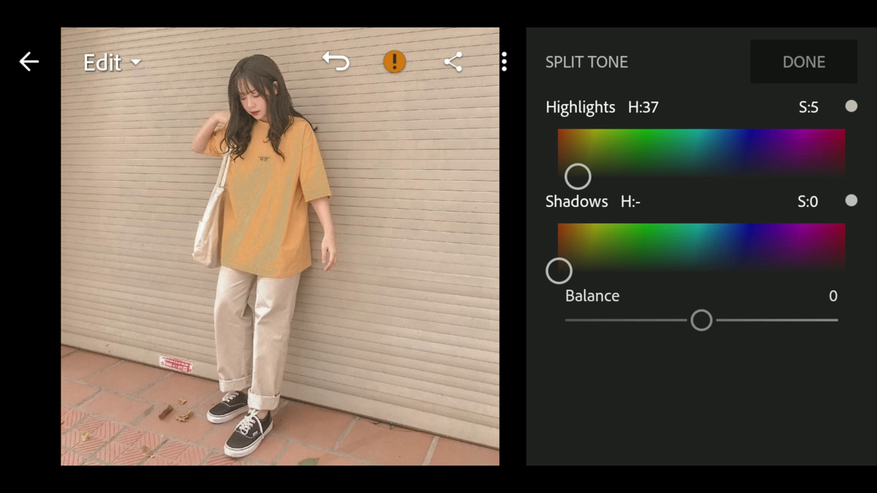
Step: Tint the split-tone shadows blue (Hue 211, Saturation 5) with Balance 10
{"action": "mouse_move", "coordinate": [559, 271]}
{"action": "left_mouse_down"}
{"action": "mouse_move", "coordinate": [566, 261]}
{"action": "mouse_move", "coordinate": [667, 240]}
{"action": "mouse_move", "coordinate": [695, 257]}
{"action": "mouse_move", "coordinate": [727, 256]}
{"action": "mouse_move", "coordinate": [733, 270]}
{"action": "left_mouse_up"}
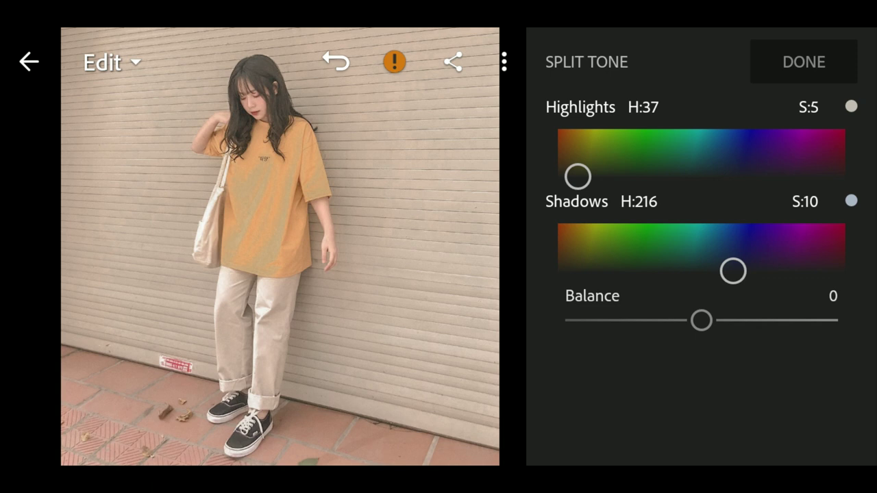
{"action": "mouse_move", "coordinate": [732, 270]}
{"action": "left_mouse_down"}
{"action": "mouse_move", "coordinate": [738, 281]}
{"action": "mouse_move", "coordinate": [731, 283]}
{"action": "left_mouse_up"}
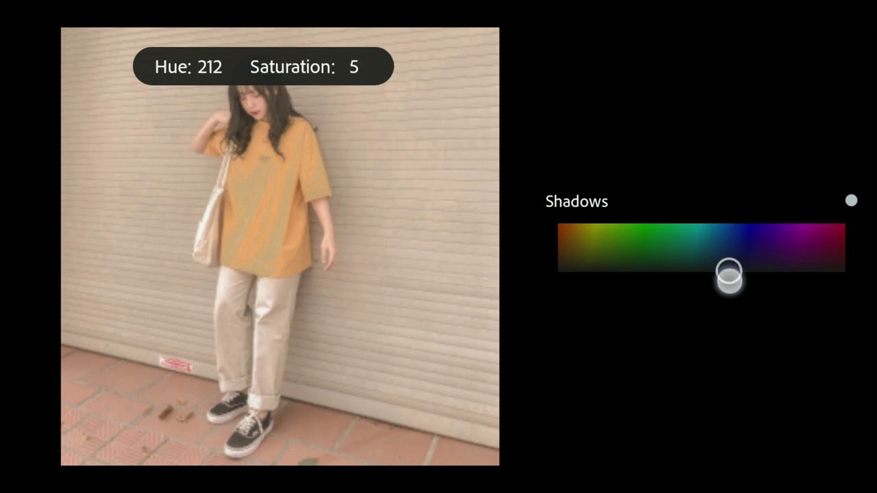
{"action": "left_click_drag", "start_coordinate": [730, 280], "coordinate": [729, 280]}
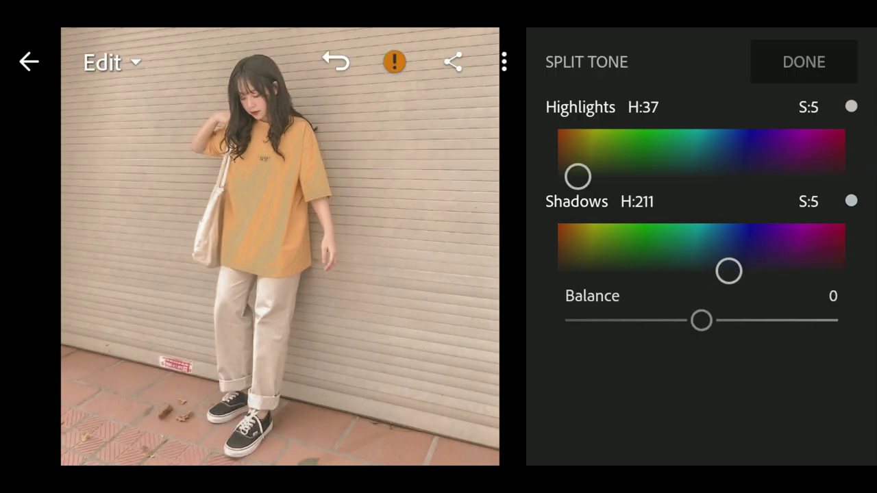
{"action": "left_click", "coordinate": [811, 320]}
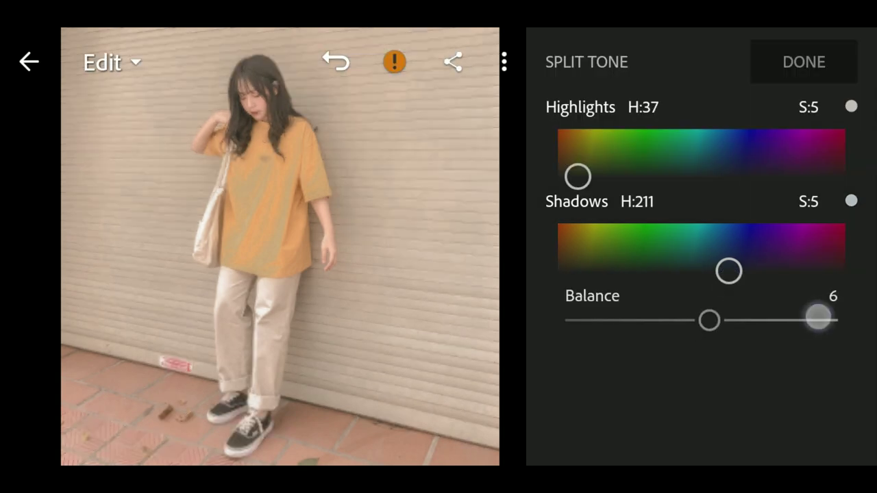
{"action": "left_click", "coordinate": [819, 316]}
{"action": "left_click", "coordinate": [818, 317]}
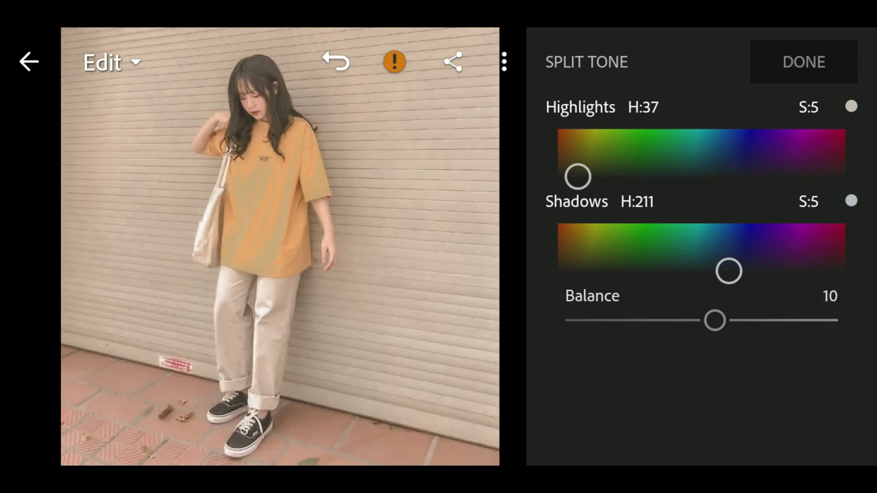
{"action": "left_click", "coordinate": [804, 62]}
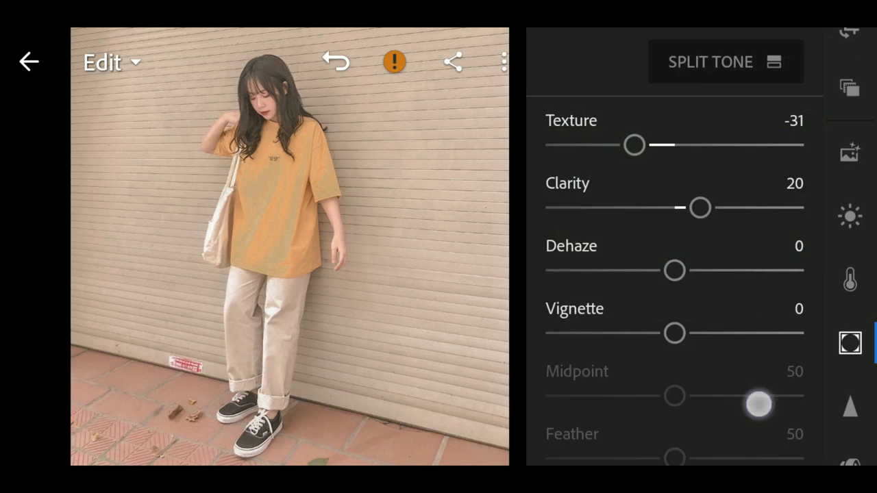
Step: Set Detail to Sharpening 20, Masking 10, Noise Reduction 15 and Color Noise Reduction 18
{"action": "left_click_drag", "start_coordinate": [758, 404], "coordinate": [770, 315]}
{"action": "left_click", "coordinate": [850, 410]}
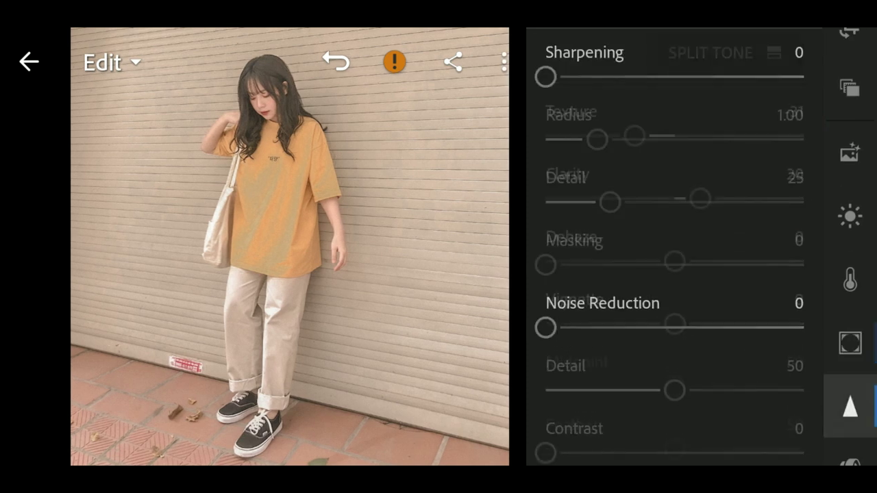
{"action": "left_click_drag", "start_coordinate": [724, 197], "coordinate": [724, 243]}
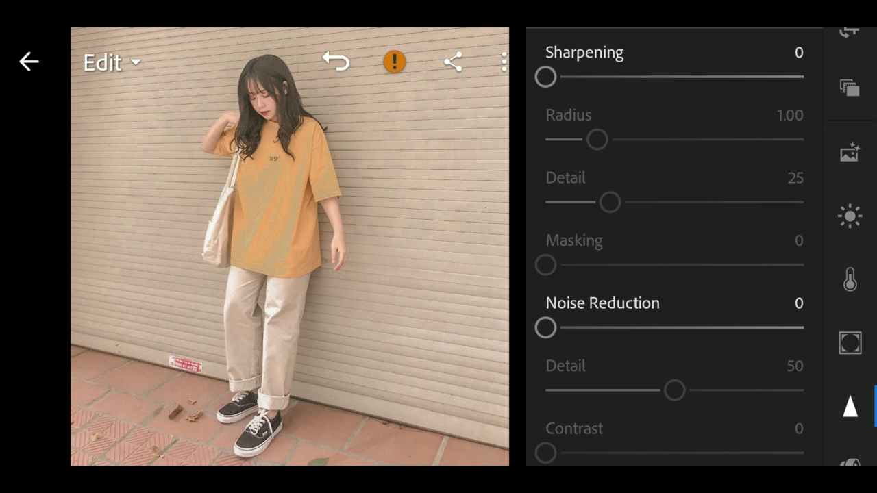
{"action": "left_click_drag", "start_coordinate": [759, 77], "coordinate": [782, 77]}
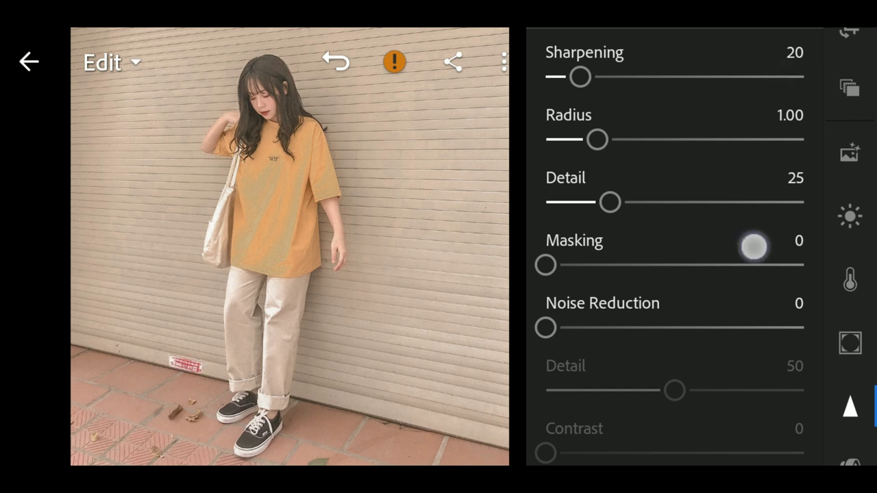
{"action": "mouse_move", "coordinate": [753, 245]}
{"action": "left_mouse_down"}
{"action": "mouse_move", "coordinate": [767, 192]}
{"action": "mouse_move", "coordinate": [786, 215]}
{"action": "mouse_move", "coordinate": [776, 216]}
{"action": "left_mouse_up"}
{"action": "mouse_move", "coordinate": [775, 283]}
{"action": "left_mouse_down"}
{"action": "mouse_move", "coordinate": [769, 278]}
{"action": "mouse_move", "coordinate": [775, 285]}
{"action": "left_mouse_up"}
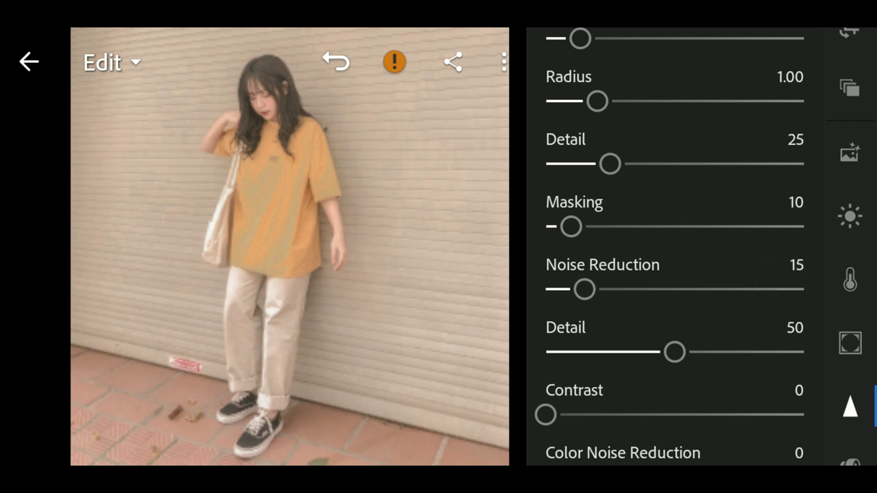
{"action": "mouse_move", "coordinate": [764, 366]}
{"action": "left_mouse_down"}
{"action": "mouse_move", "coordinate": [771, 211]}
{"action": "mouse_move", "coordinate": [747, 208]}
{"action": "left_mouse_up"}
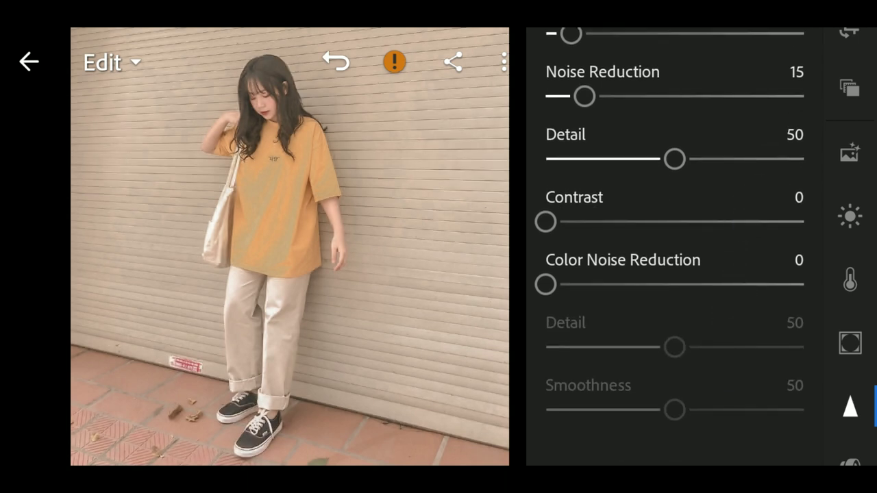
{"action": "left_click_drag", "start_coordinate": [766, 285], "coordinate": [768, 281]}
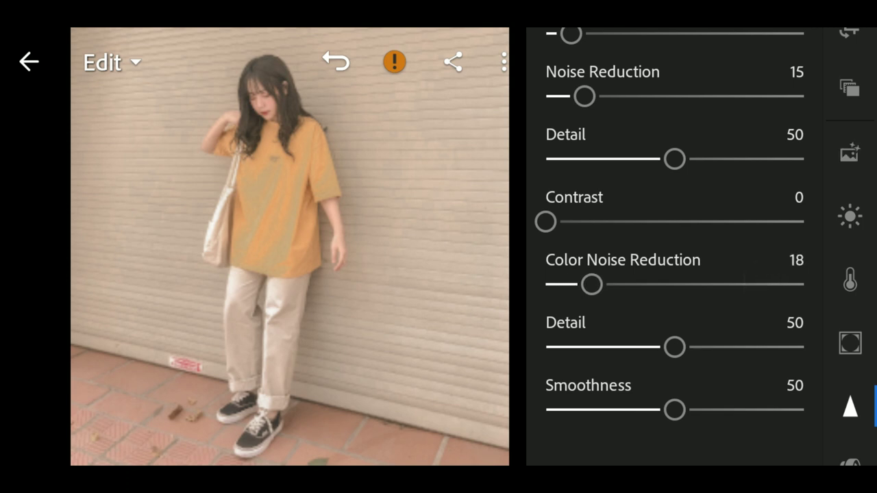
Step: Copy the yellow-shirt photo's edit settings, leaving Tools unchecked
{"action": "left_click_drag", "start_coordinate": [862, 303], "coordinate": [862, 196]}
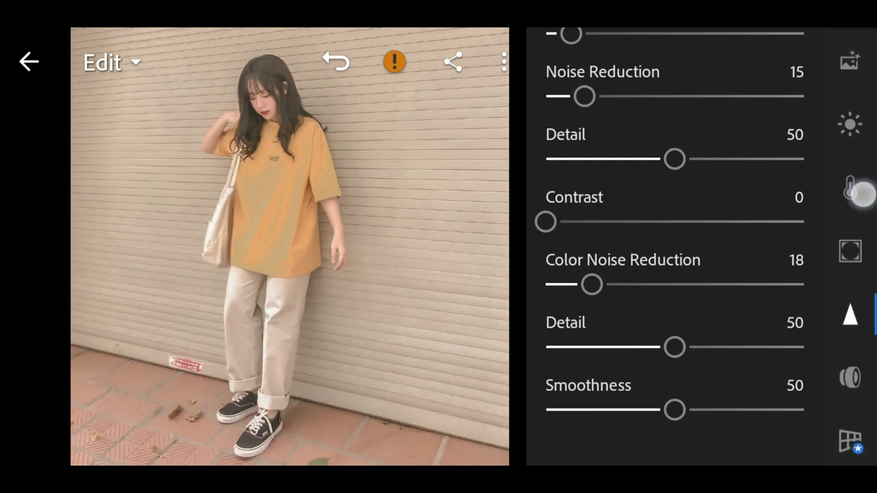
{"action": "scroll", "coordinate": [850, 274], "scroll_direction": "up", "scroll_amount": 5}
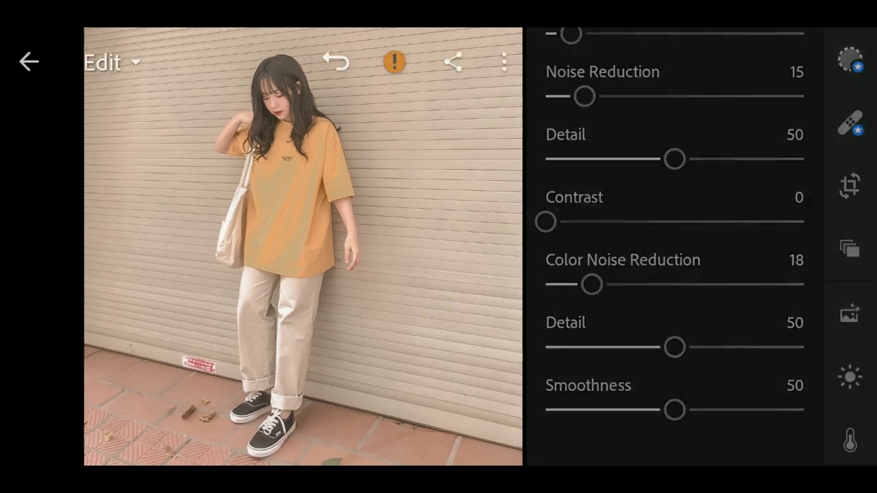
{"action": "scroll", "coordinate": [614, 368], "scroll_direction": "up", "scroll_amount": 3}
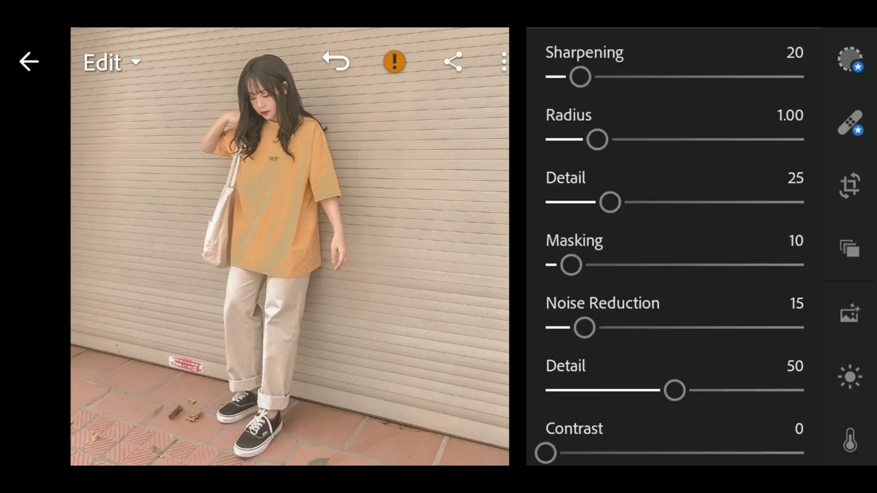
{"action": "left_click", "coordinate": [406, 242]}
{"action": "left_click", "coordinate": [410, 247]}
{"action": "left_click", "coordinate": [507, 64]}
{"action": "left_click_drag", "start_coordinate": [411, 329], "coordinate": [411, 283]}
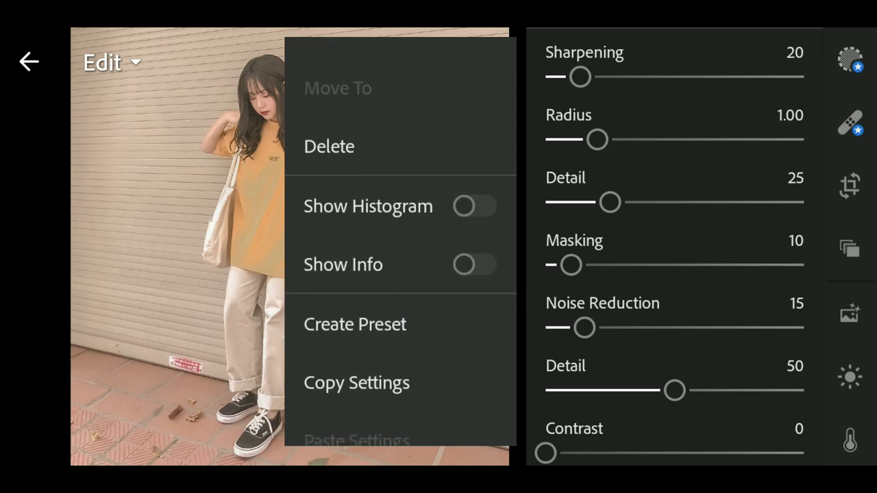
{"action": "left_click", "coordinate": [401, 382]}
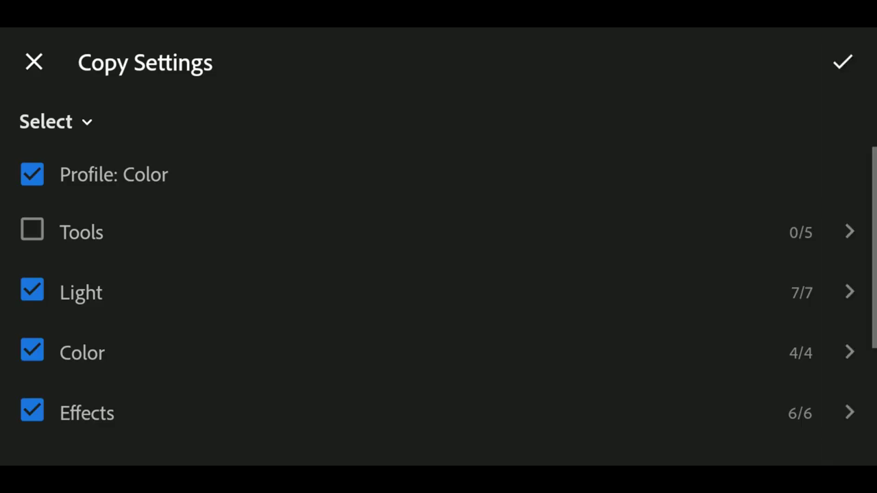
{"action": "left_click", "coordinate": [842, 62]}
Step: Paste the copied warm, faded settings onto the bookshop and street-crossing portraits
{"action": "left_click_drag", "start_coordinate": [390, 353], "coordinate": [268, 254]}
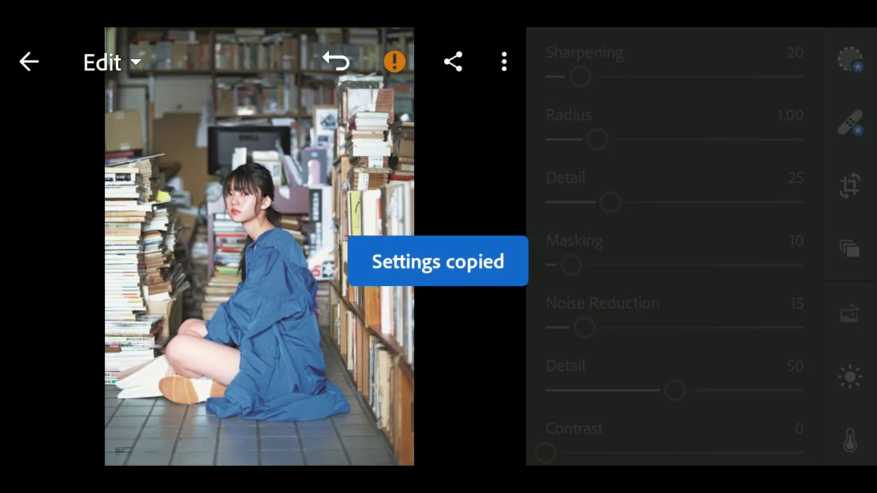
{"action": "left_click", "coordinate": [505, 61]}
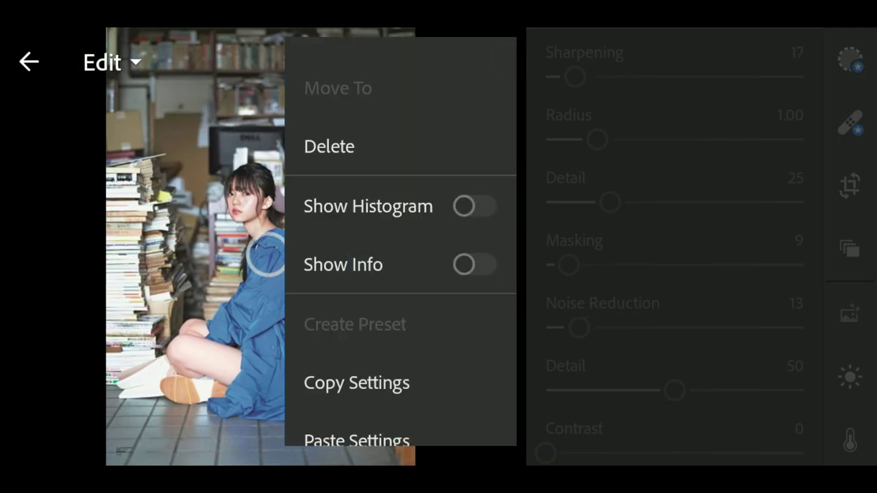
{"action": "left_click_drag", "start_coordinate": [405, 339], "coordinate": [405, 274]}
{"action": "left_click", "coordinate": [357, 373]}
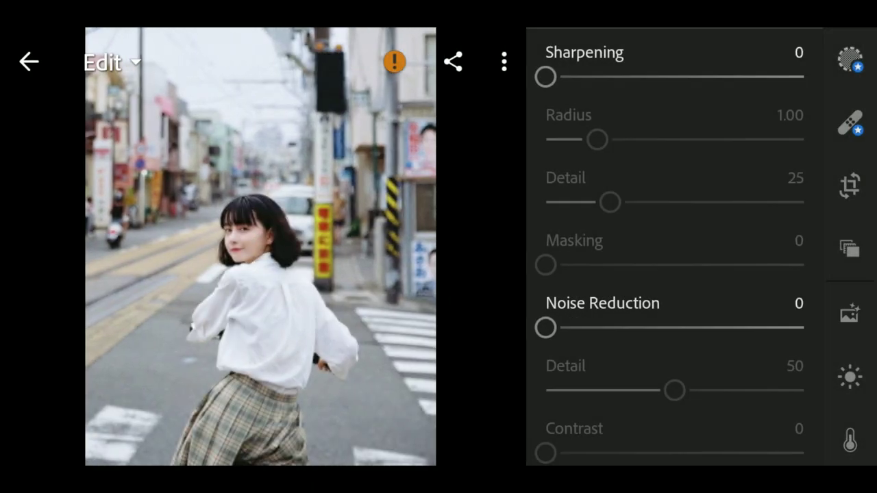
{"action": "left_click", "coordinate": [504, 62]}
{"action": "left_click_drag", "start_coordinate": [445, 316], "coordinate": [456, 266]}
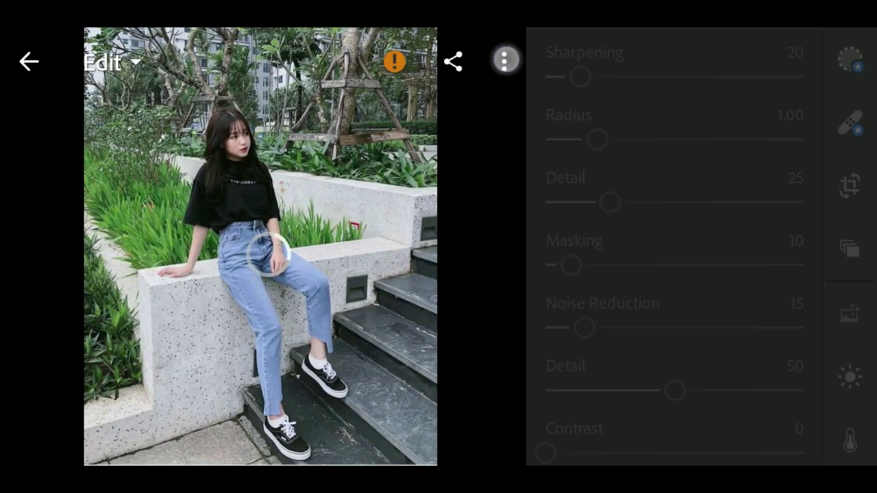
Step: Paste the copied warm, faded settings onto the black-shirt steps photo and compare it with the original
{"action": "left_click", "coordinate": [356, 322]}
{"action": "left_click", "coordinate": [363, 346]}
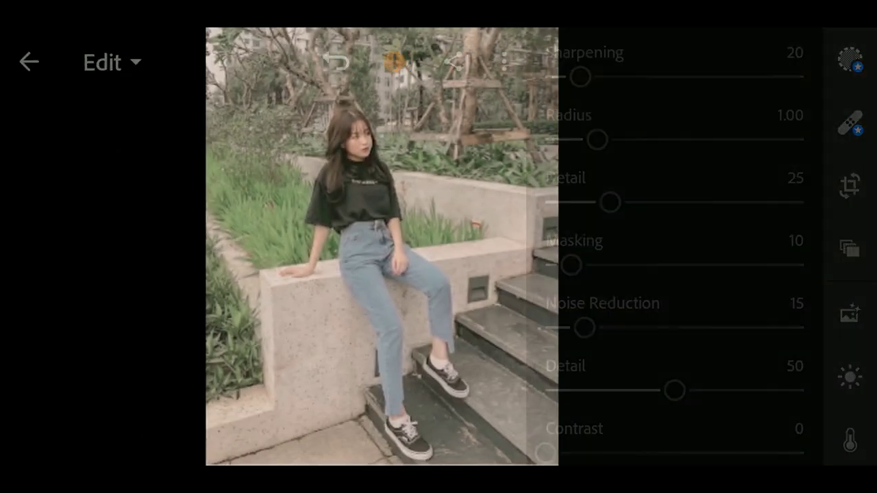